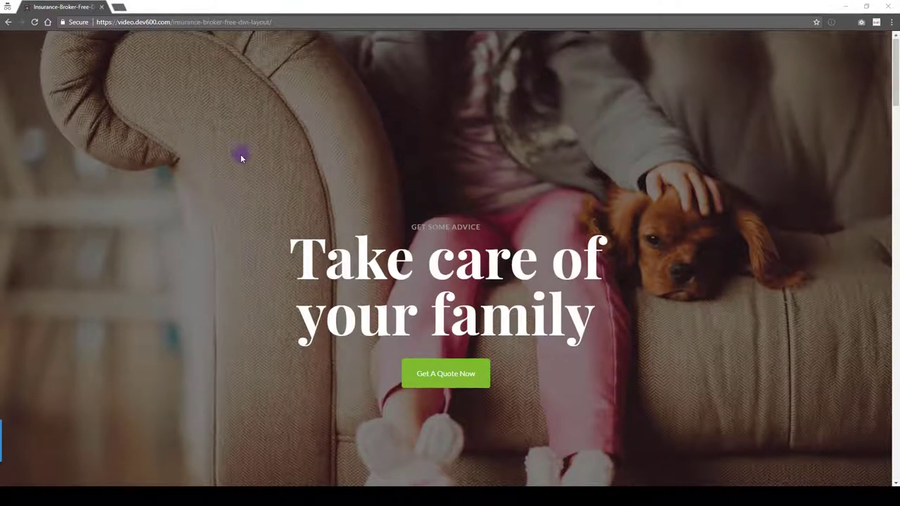
Step: Scroll down through the live preview of the layout and back up
scroll(241, 157, "down", 2)
scroll(242, 157, "down", 1)
scroll(243, 157, "down", 1)
scroll(243, 153, "down", 1)
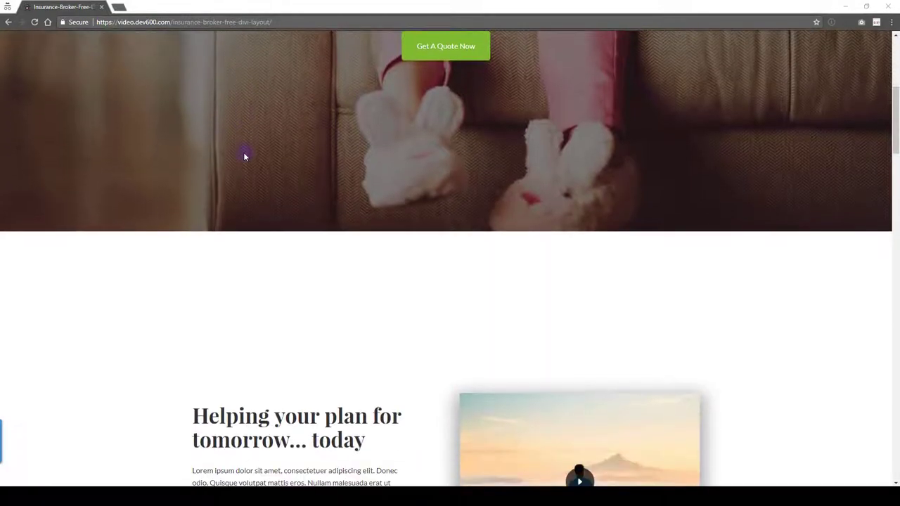
scroll(245, 149, "down", 1)
scroll(245, 150, "down", 1)
scroll(245, 148, "down", 1)
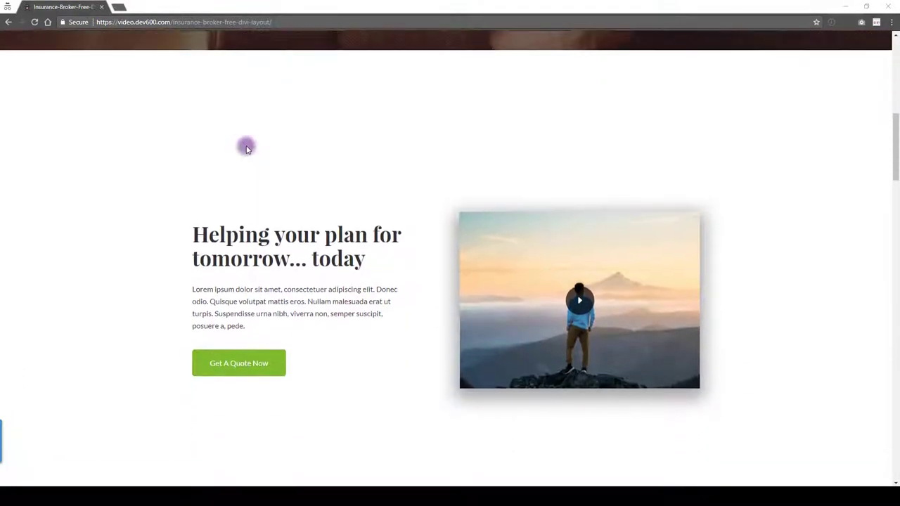
scroll(302, 155, "down", 1)
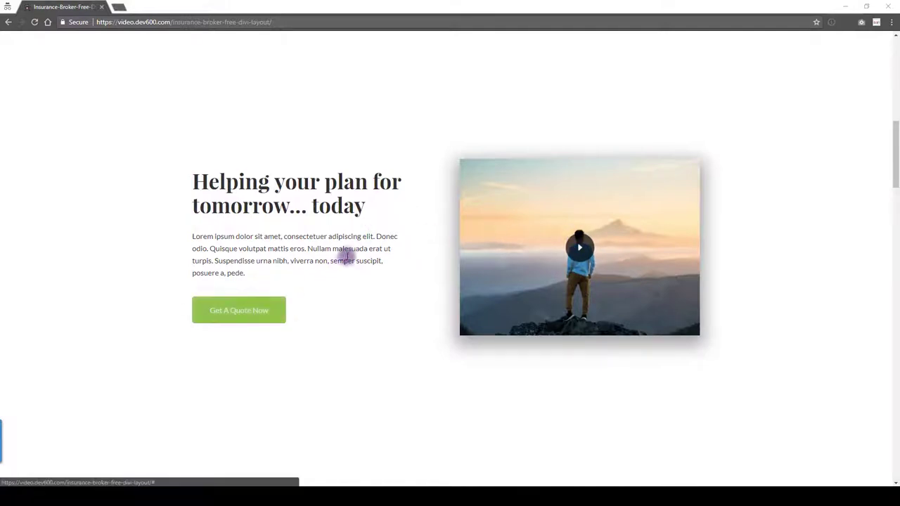
scroll(392, 205, "down", 1)
scroll(398, 191, "down", 1)
scroll(400, 186, "down", 2)
scroll(402, 179, "down", 2)
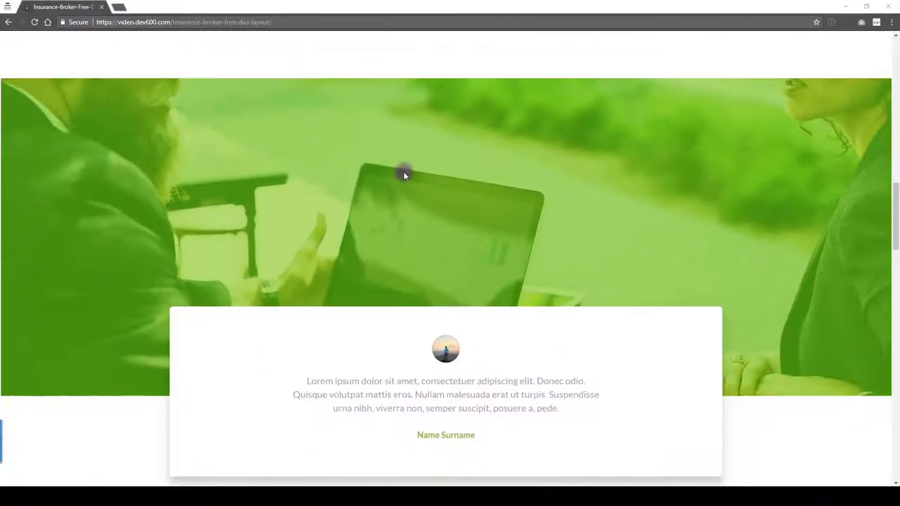
scroll(403, 171, "down", 2)
scroll(436, 162, "down", 1)
scroll(469, 191, "down", 1)
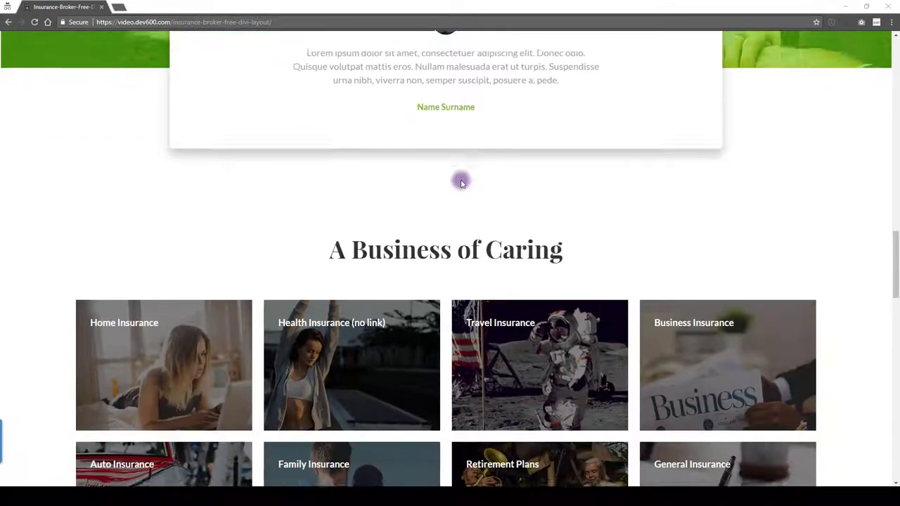
scroll(460, 178, "down", 1)
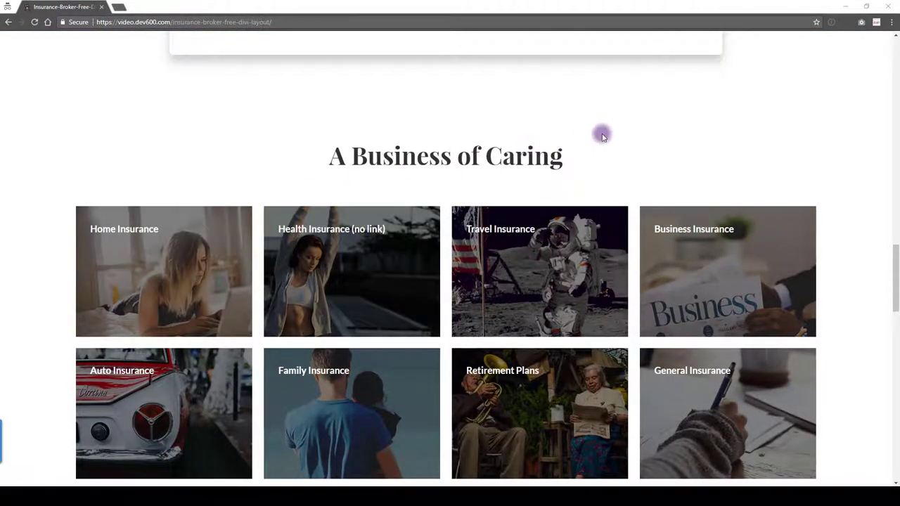
scroll(601, 138, "down", 1)
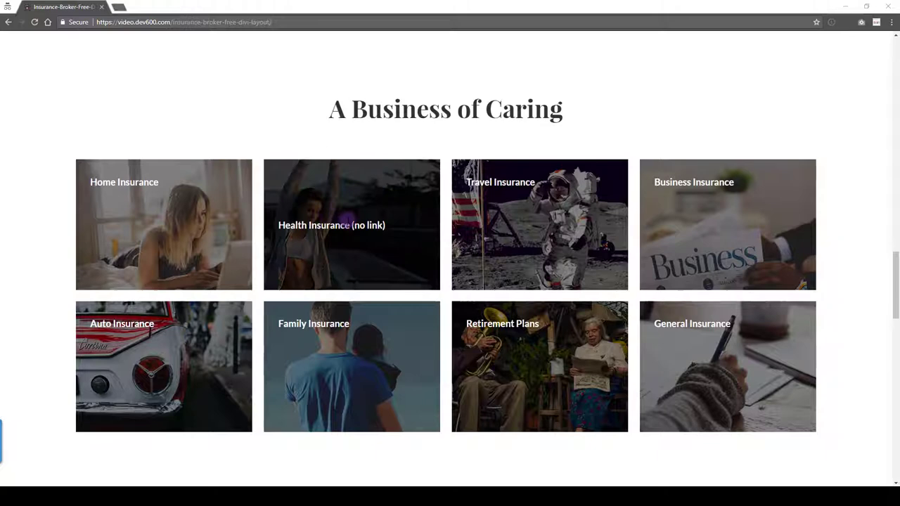
scroll(377, 204, "down", 1)
scroll(378, 203, "down", 1)
scroll(378, 204, "down", 1)
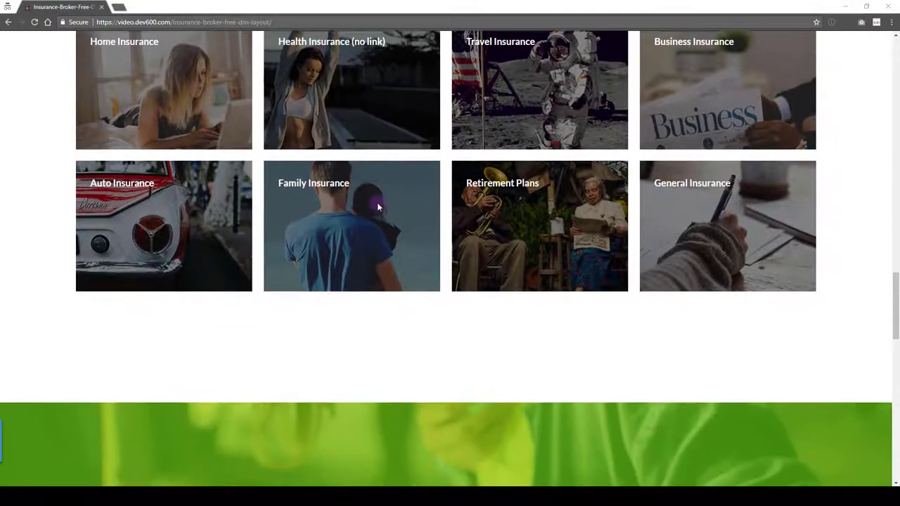
scroll(377, 204, "down", 1)
scroll(375, 201, "down", 4)
scroll(373, 190, "down", 2)
scroll(370, 184, "down", 2)
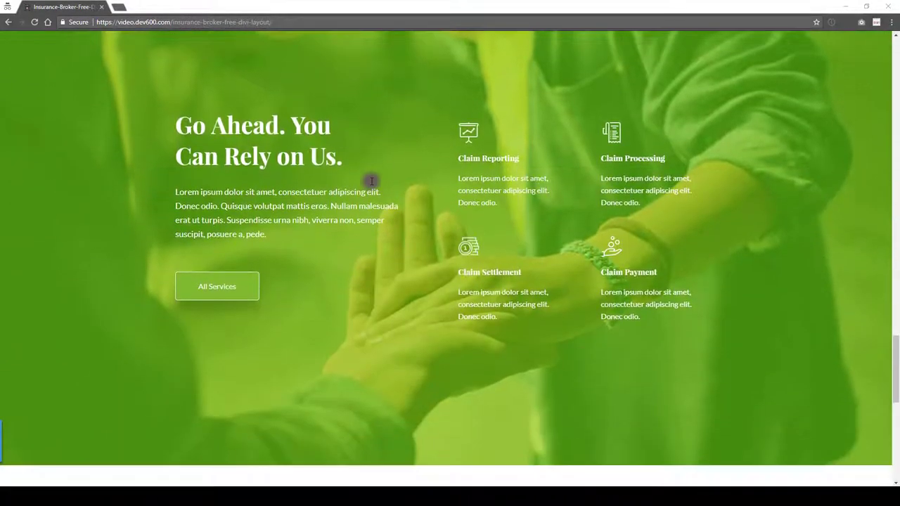
scroll(348, 168, "down", 1)
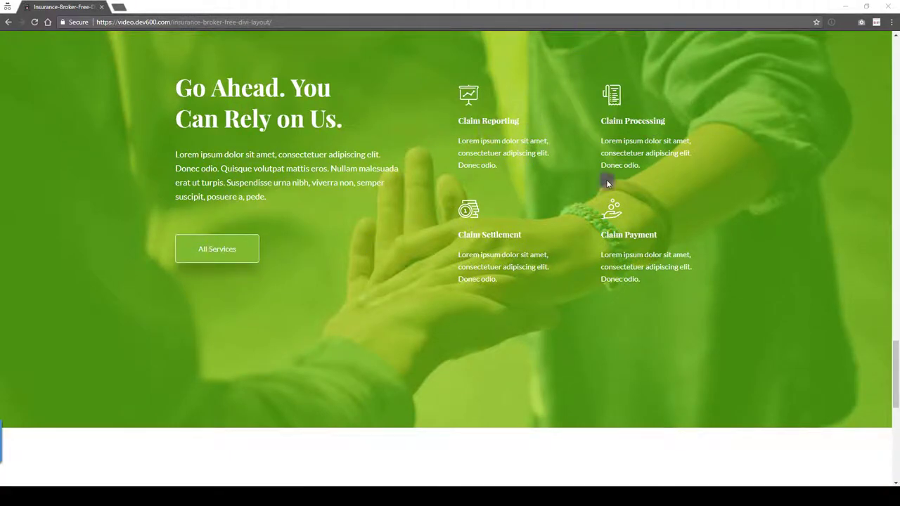
scroll(581, 195, "down", 2)
scroll(574, 184, "down", 2)
scroll(570, 162, "down", 1)
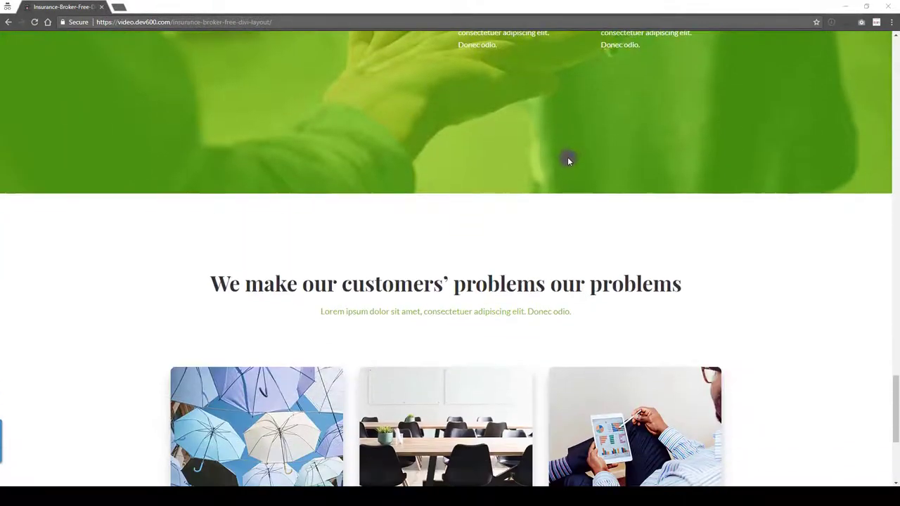
scroll(562, 151, "down", 1)
scroll(535, 132, "down", 2)
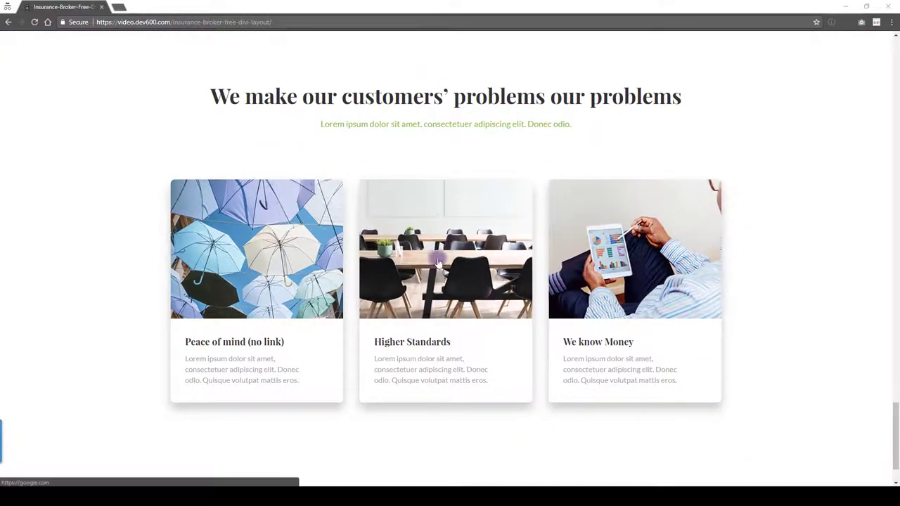
scroll(422, 260, "down", 1)
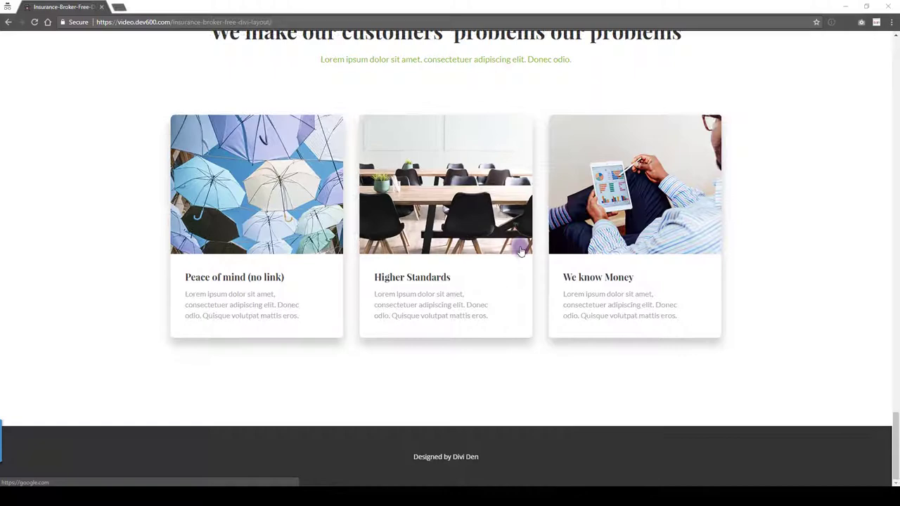
scroll(430, 197, "up", 3)
scroll(422, 185, "up", 2)
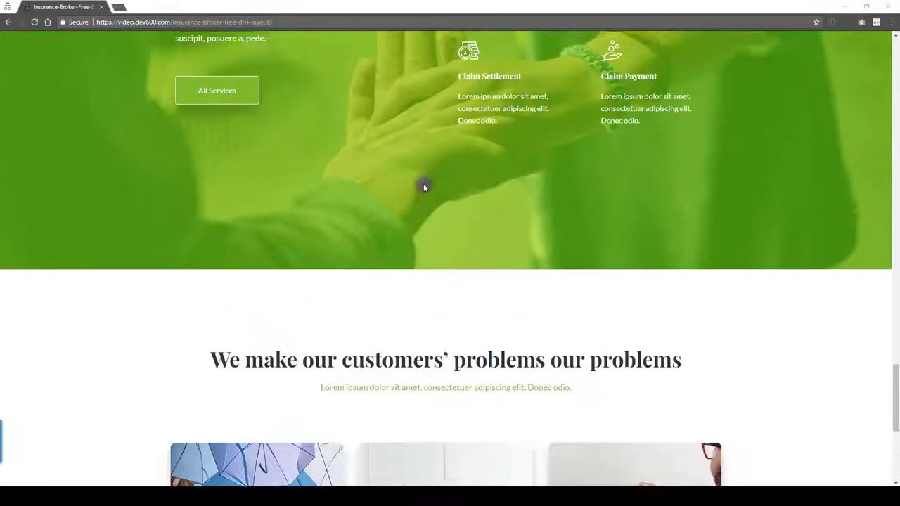
scroll(422, 185, "up", 4)
scroll(422, 185, "up", 3)
scroll(424, 185, "up", 3)
scroll(426, 183, "up", 5)
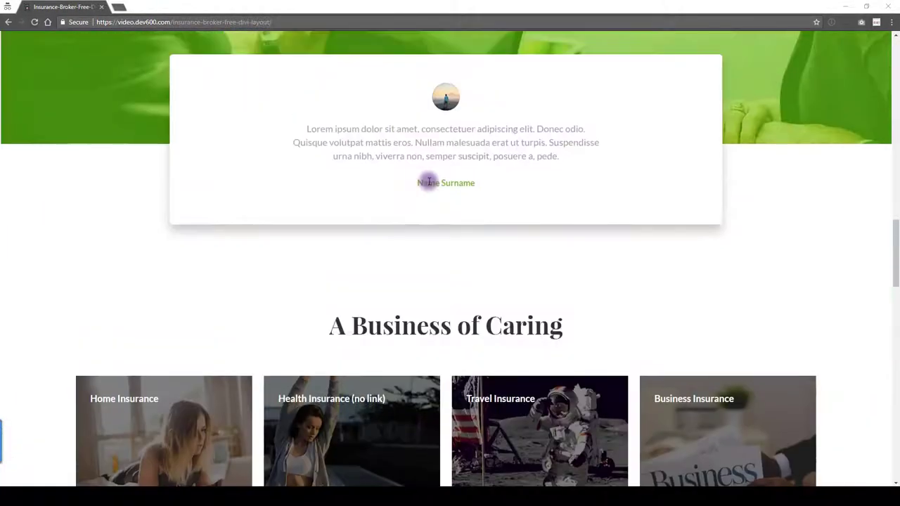
scroll(450, 177, "up", 5)
scroll(541, 174, "up", 7)
scroll(675, 134, "up", 3)
scroll(750, 88, "up", 2)
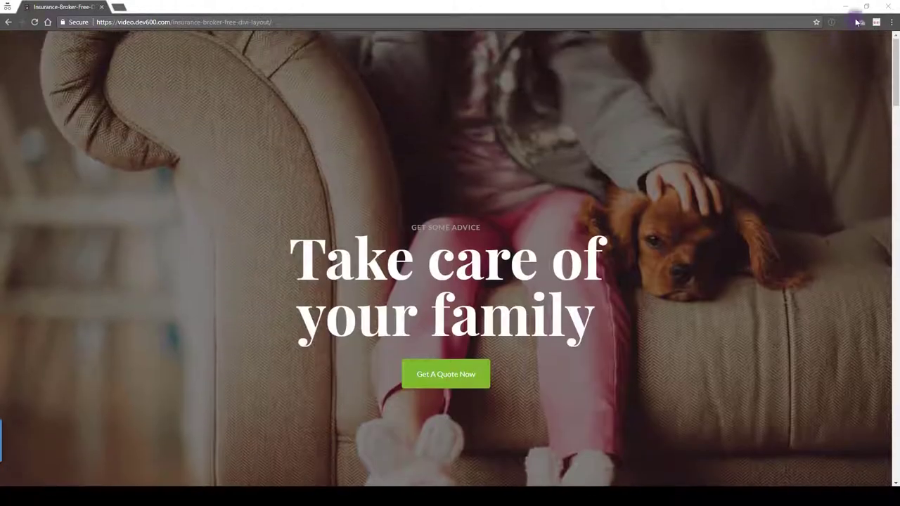
Step: Import the insurance broker page-import JSON file into the Divi Builder via Portability
left_click(886, 7)
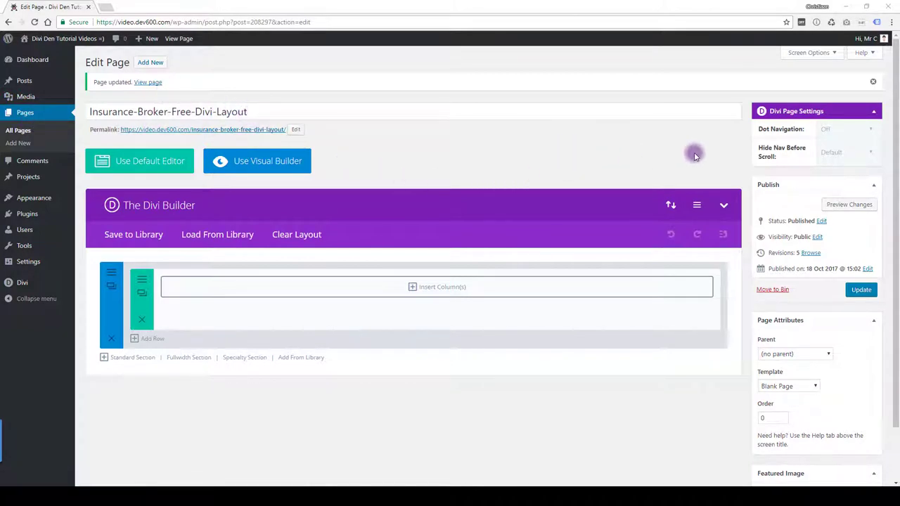
left_click(671, 206)
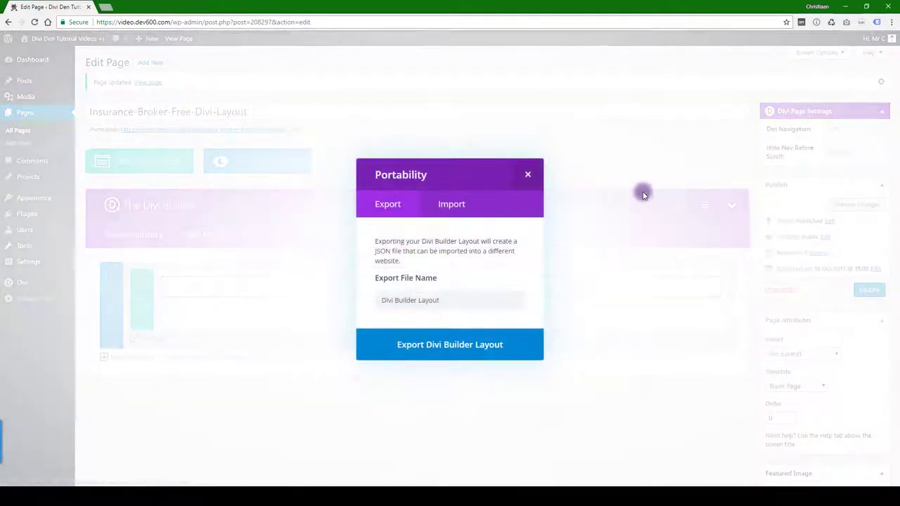
left_click(450, 205)
left_click(490, 300)
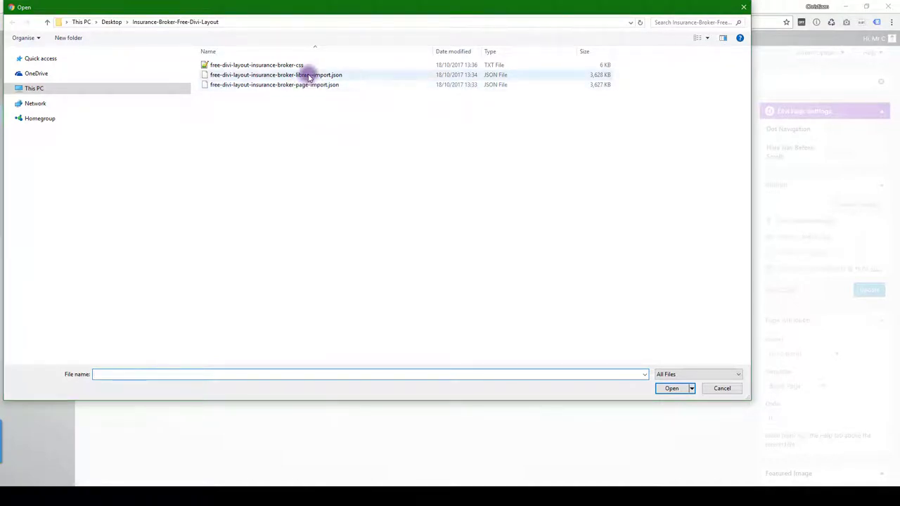
double_click(306, 84)
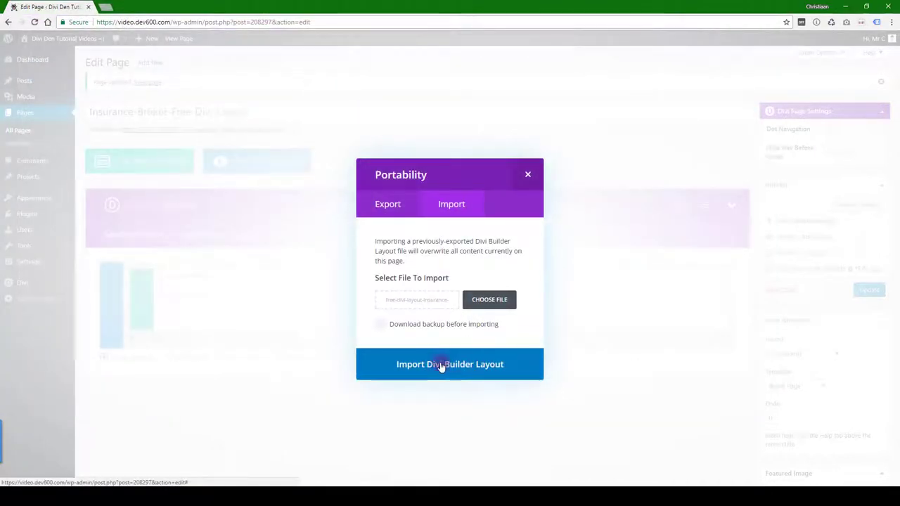
left_click(441, 367)
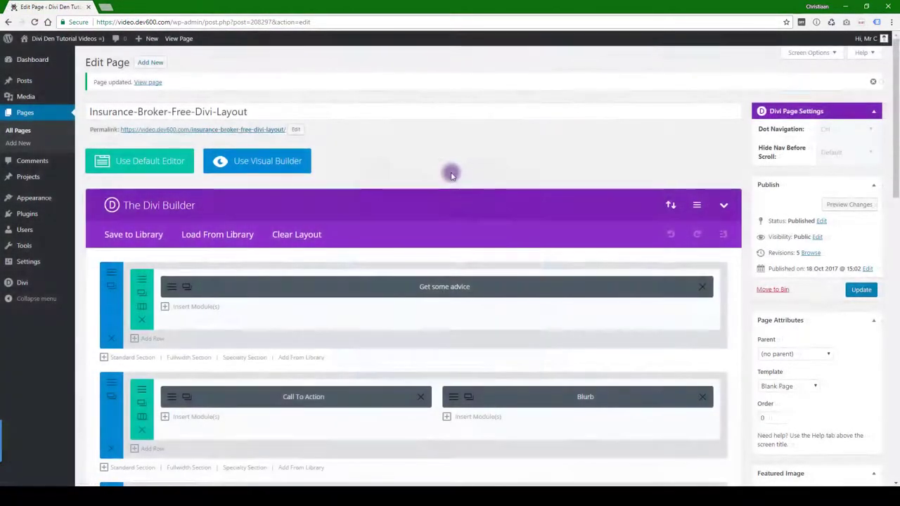
Step: Open the Divi Builder page settings and scroll down to the Custom CSS field
left_click_drag(521, 187, 556, 179)
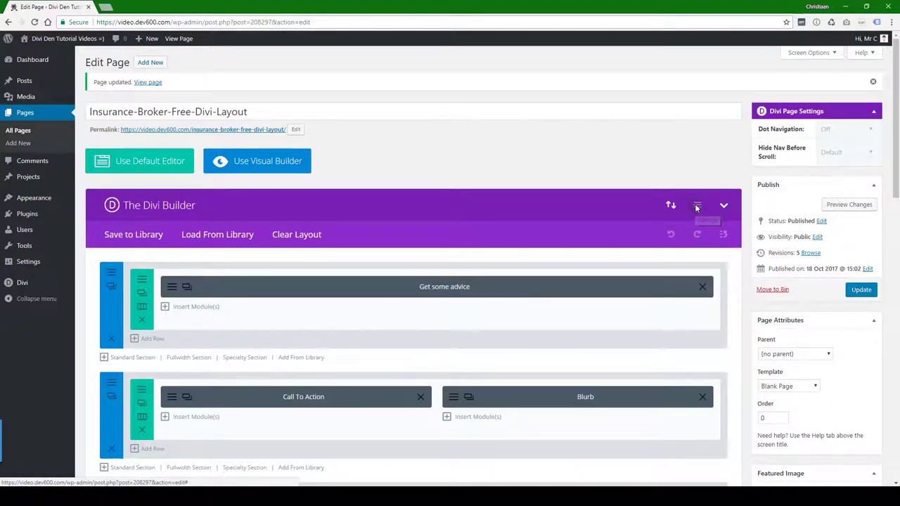
left_click(697, 207)
scroll(458, 247, "down", 2)
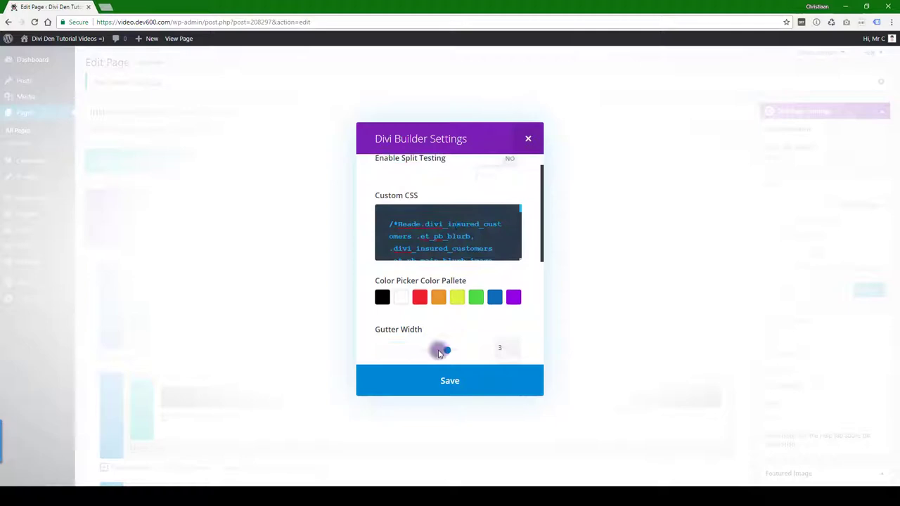
scroll(438, 353, "down", 1)
Step: Select all the layout CSS in the Notepad++ file
key("alt+Tab")
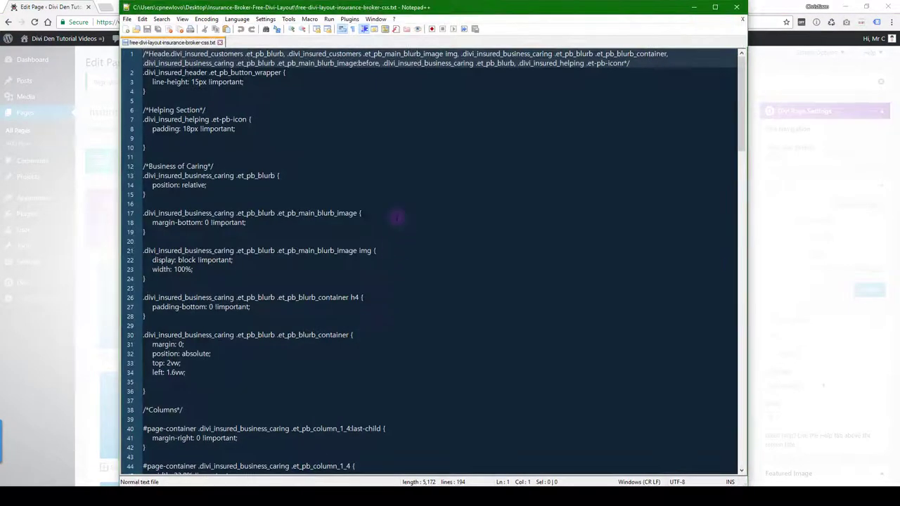
left_click(398, 214)
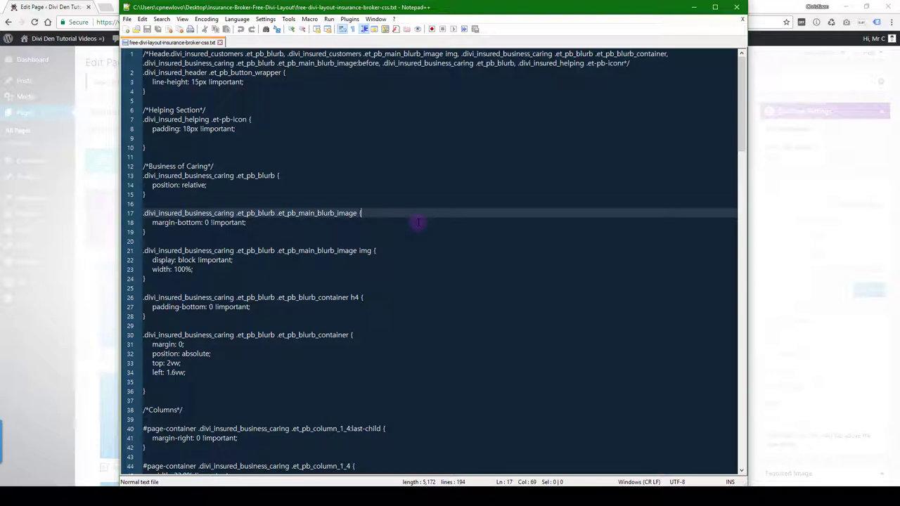
key("ctrl+a")
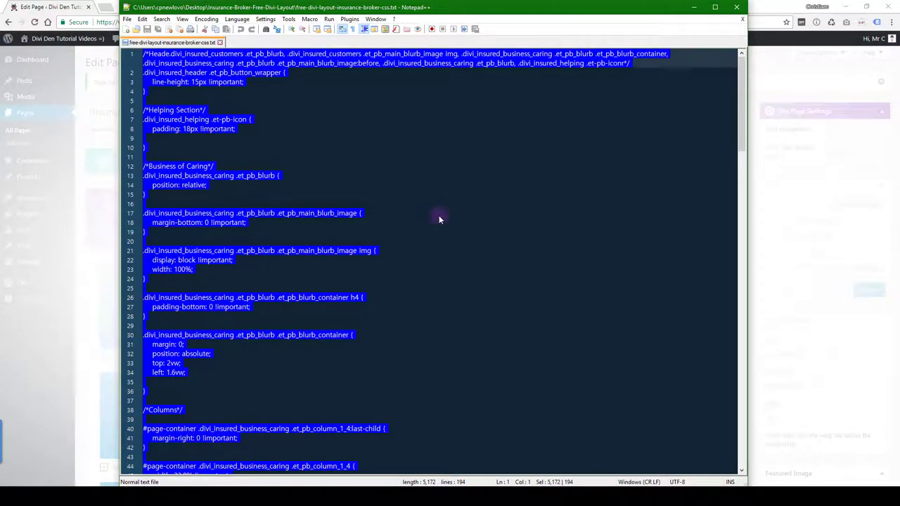
Step: Close Notepad++, empty the Custom CSS setting, and save the builder settings
left_click(697, 8)
key("ctrl+a")
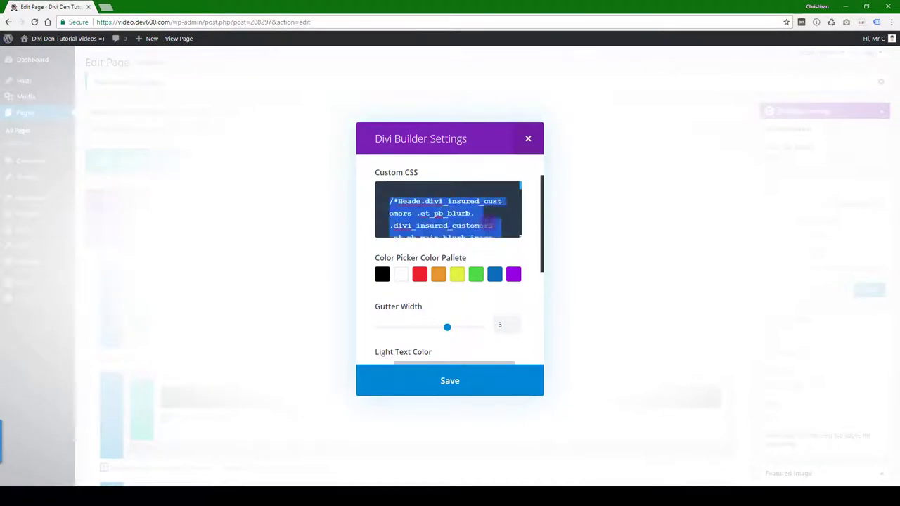
key("Delete")
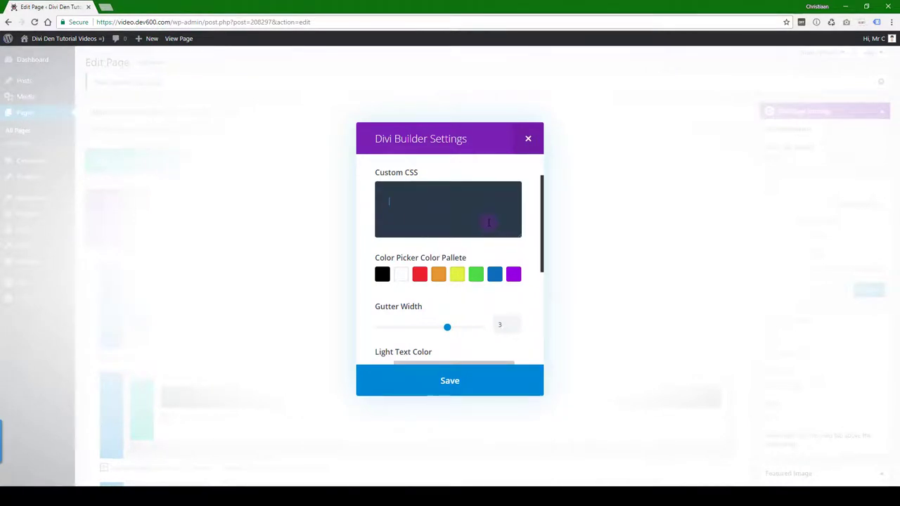
left_click(439, 394)
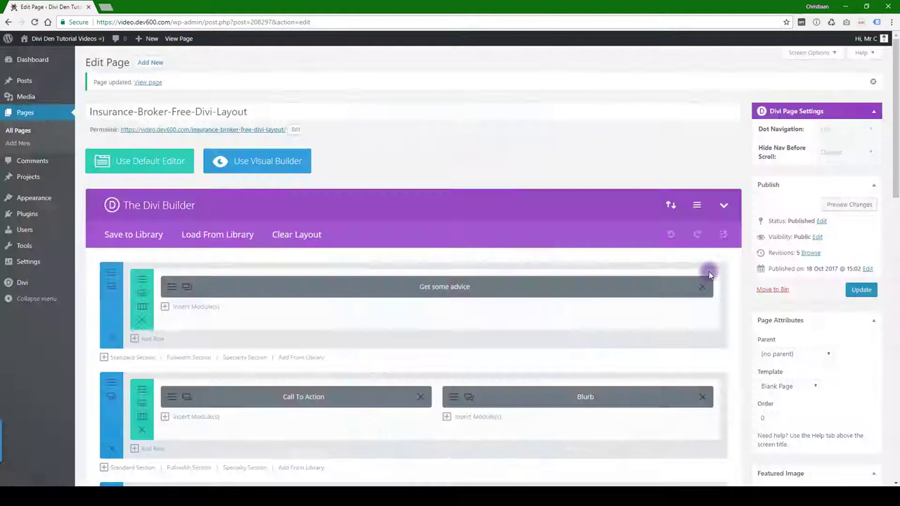
Step: Set the page's Page Attributes template to Blank Page and update the page
scroll(836, 303, "down", 2)
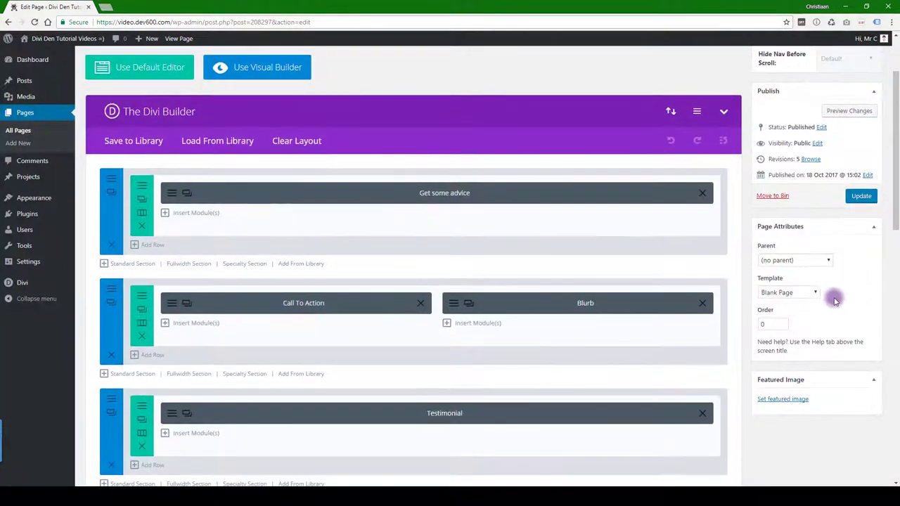
left_click(810, 293)
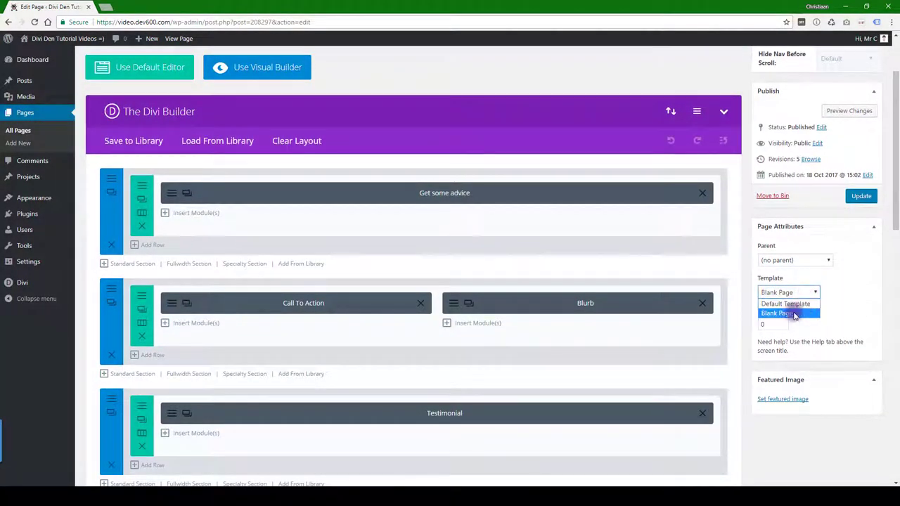
left_click(793, 316)
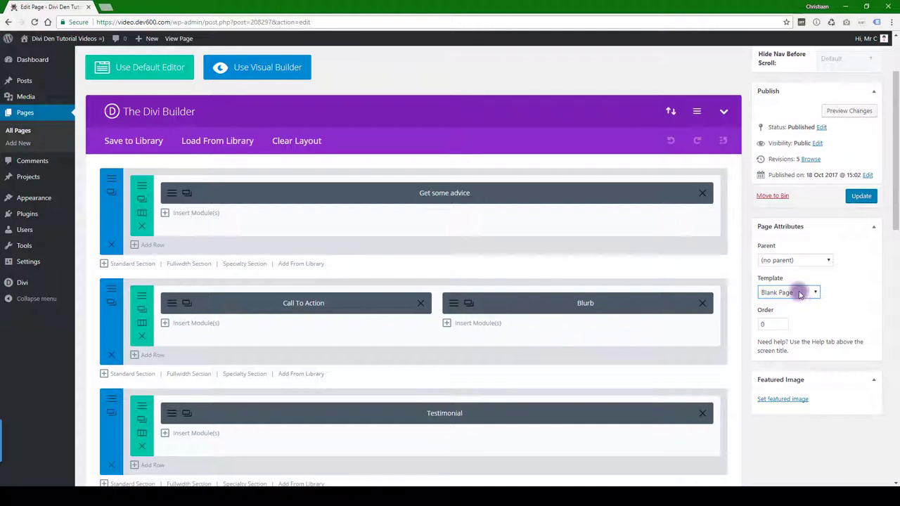
left_click(804, 294)
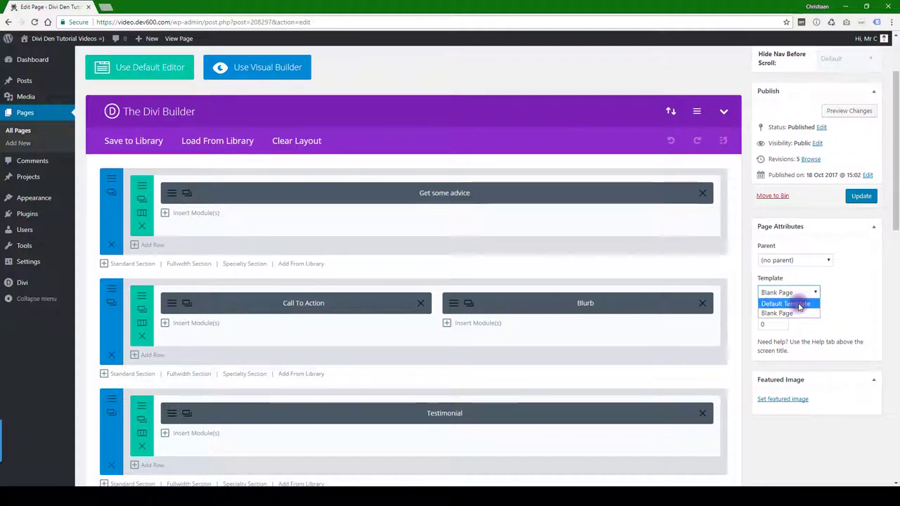
left_click(799, 304)
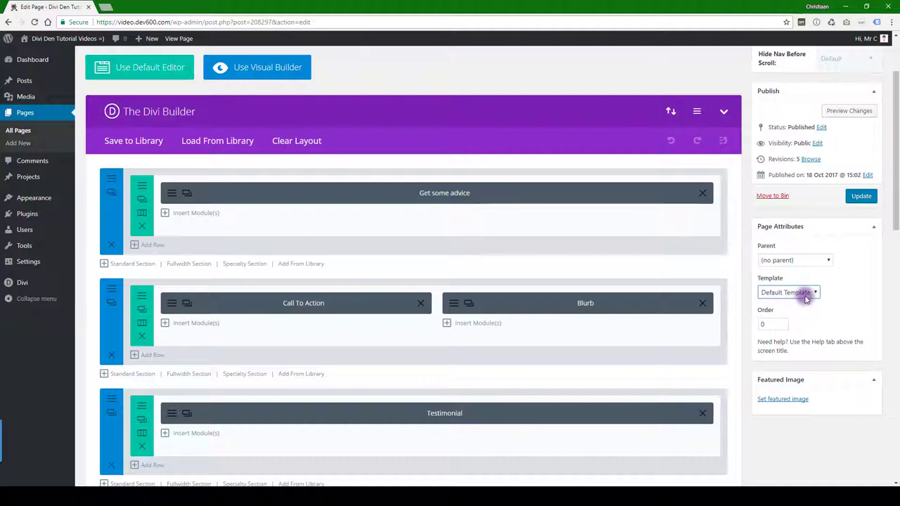
left_click(806, 294)
left_click(794, 315)
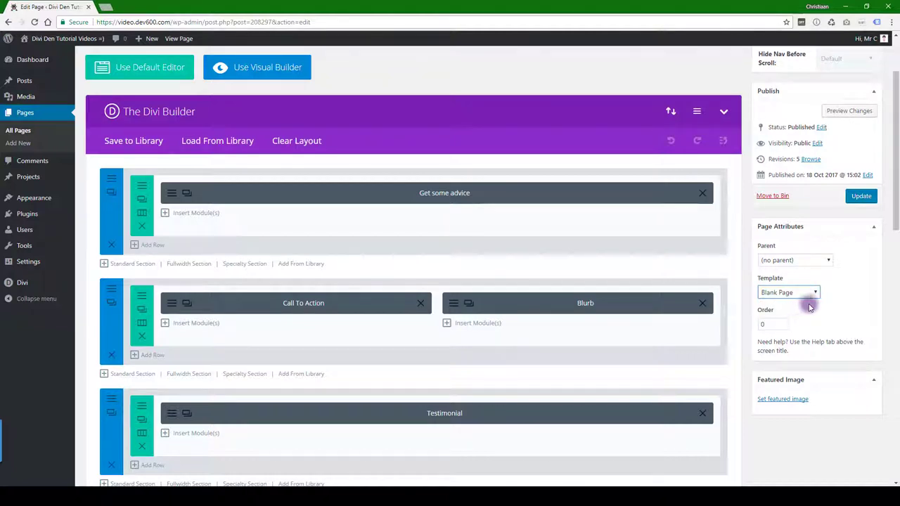
left_click(864, 199)
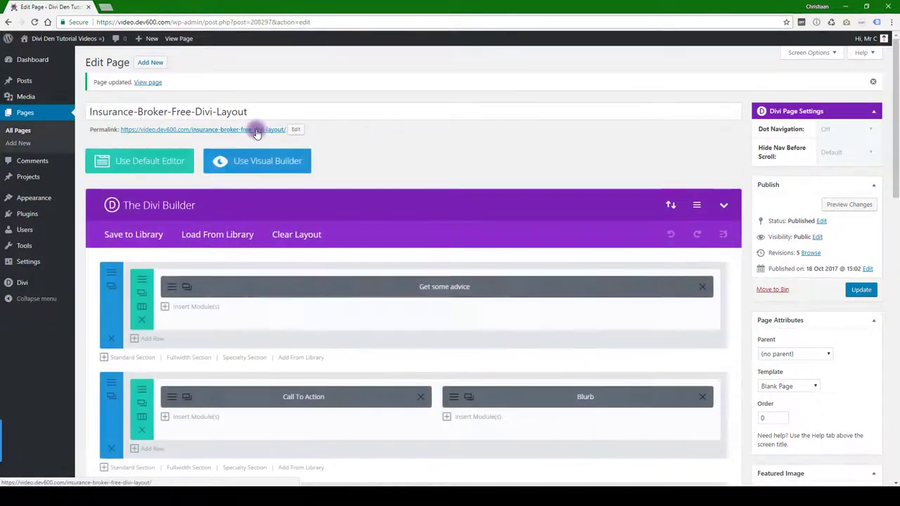
right_click(262, 131)
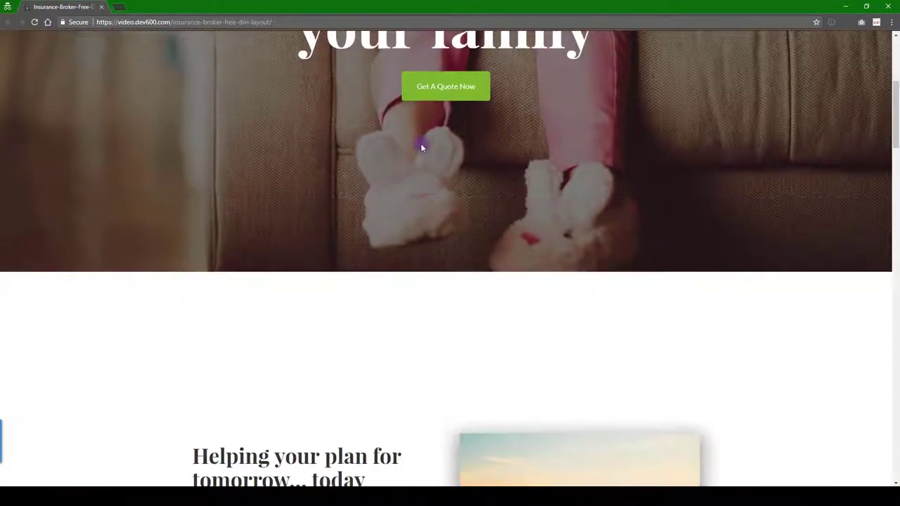
scroll(421, 138, "down", 4)
scroll(338, 190, "down", 4)
scroll(547, 187, "down", 5)
scroll(532, 195, "down", 5)
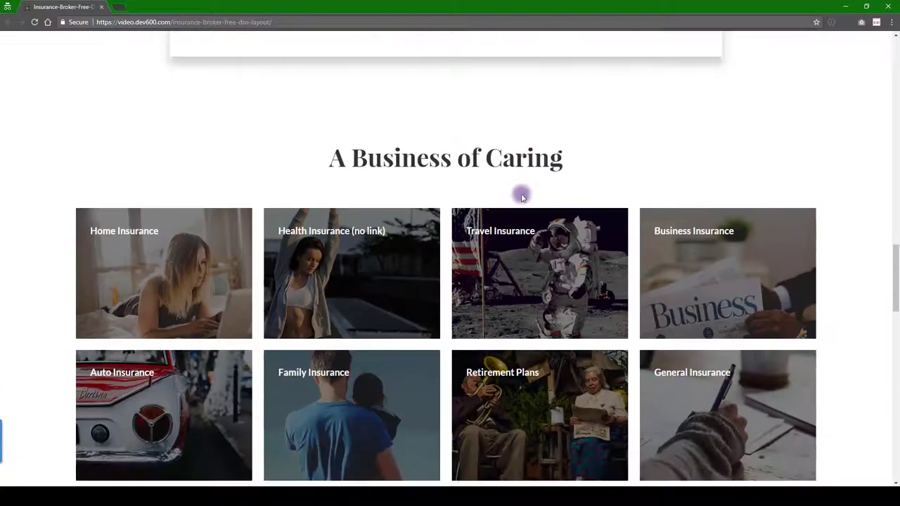
scroll(520, 195, "down", 5)
scroll(510, 195, "down", 5)
scroll(506, 193, "down", 3)
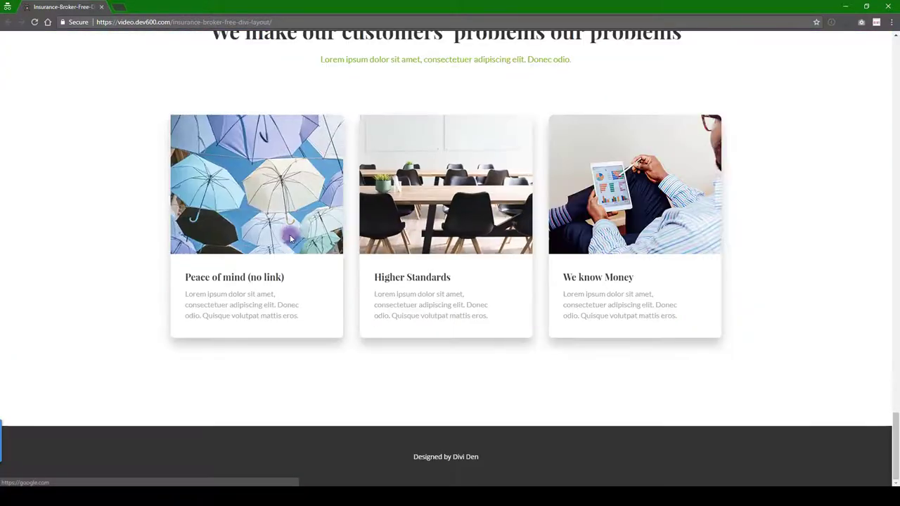
left_click(887, 6)
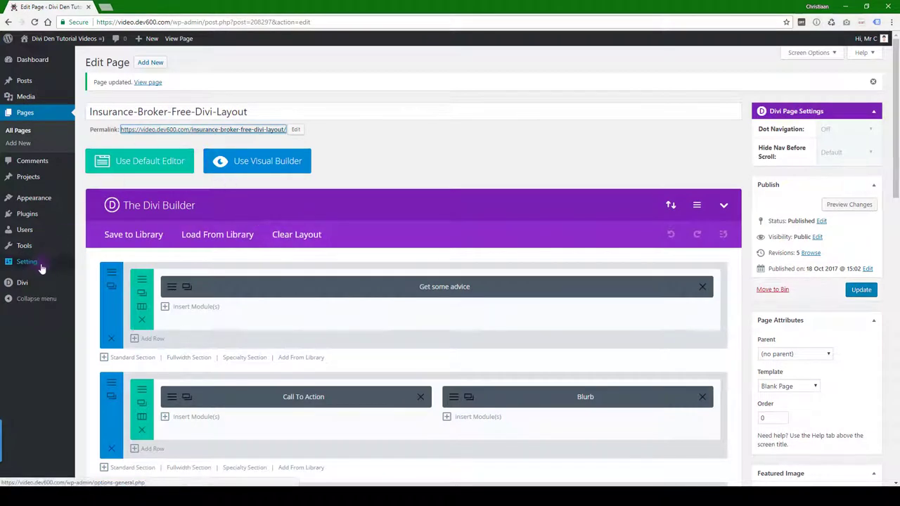
mouse_move(23, 283)
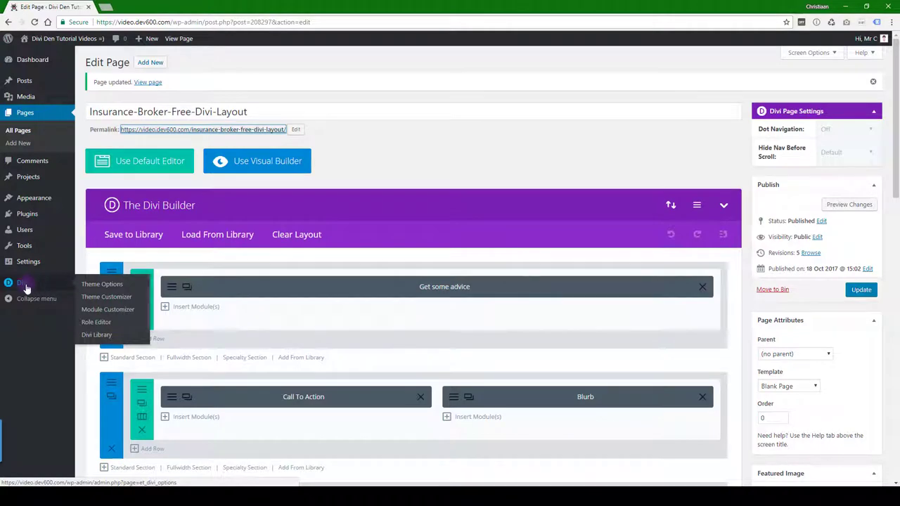
Step: Open the Divi Library layouts list and look at its import options without importing
left_click(96, 335)
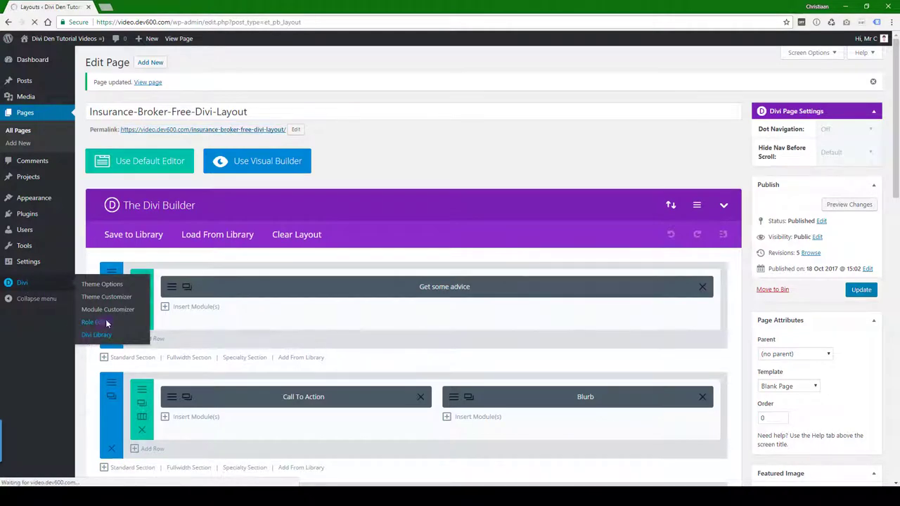
left_click(181, 63)
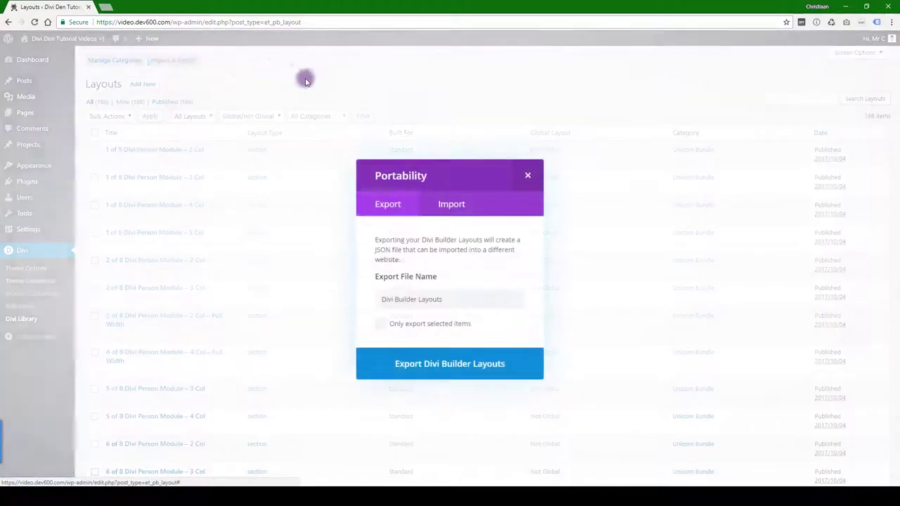
left_click(458, 207)
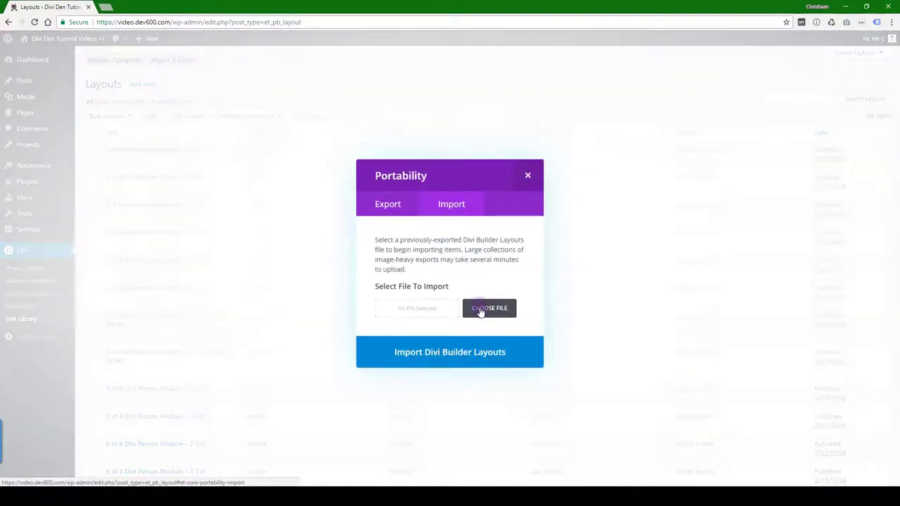
left_click(480, 306)
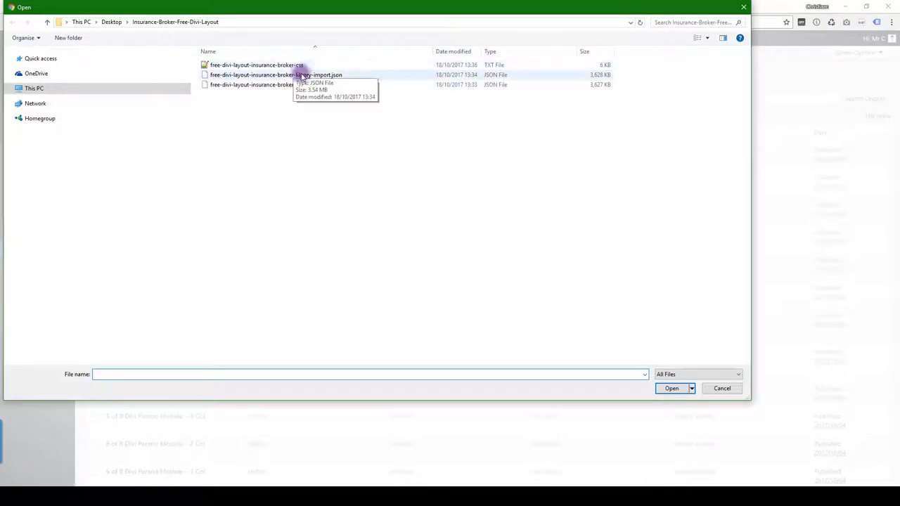
left_click(744, 7)
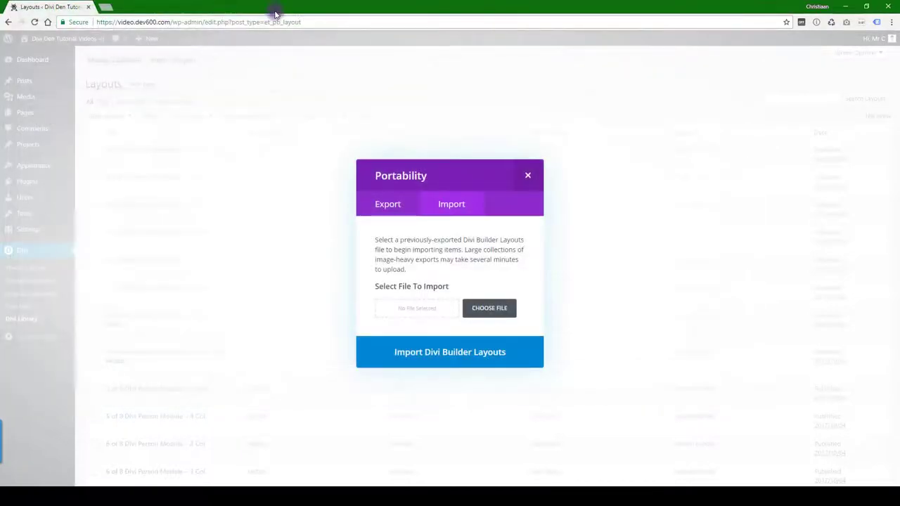
left_click(563, 131)
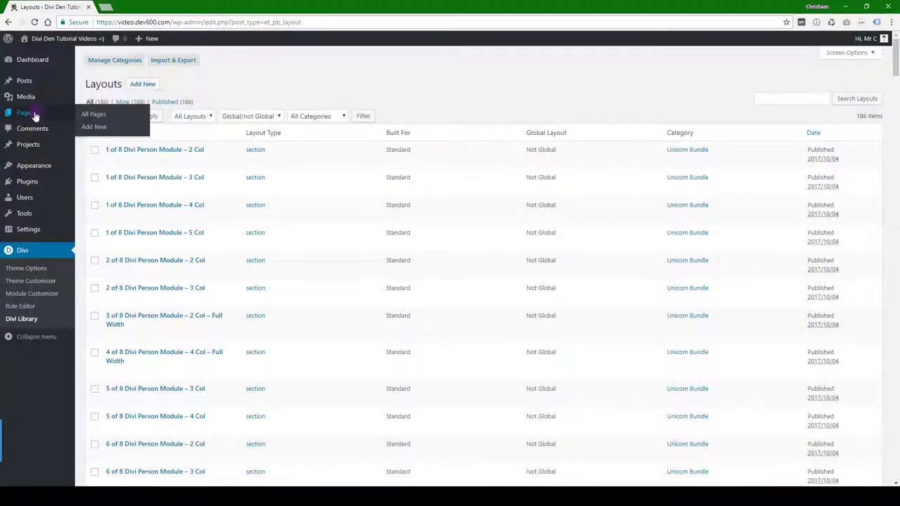
Step: Reopen the insurance-broker page, viewing the Portability and Load From Library windows without changes
left_click(29, 113)
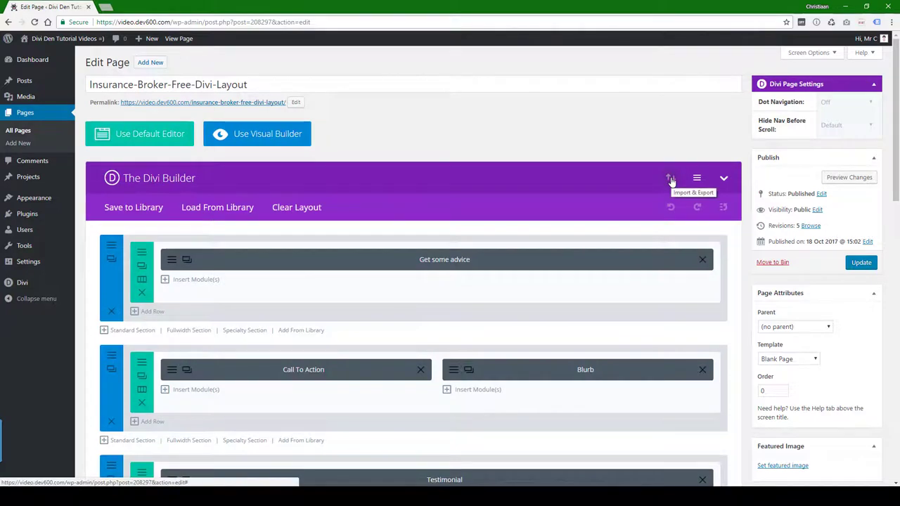
left_click(671, 180)
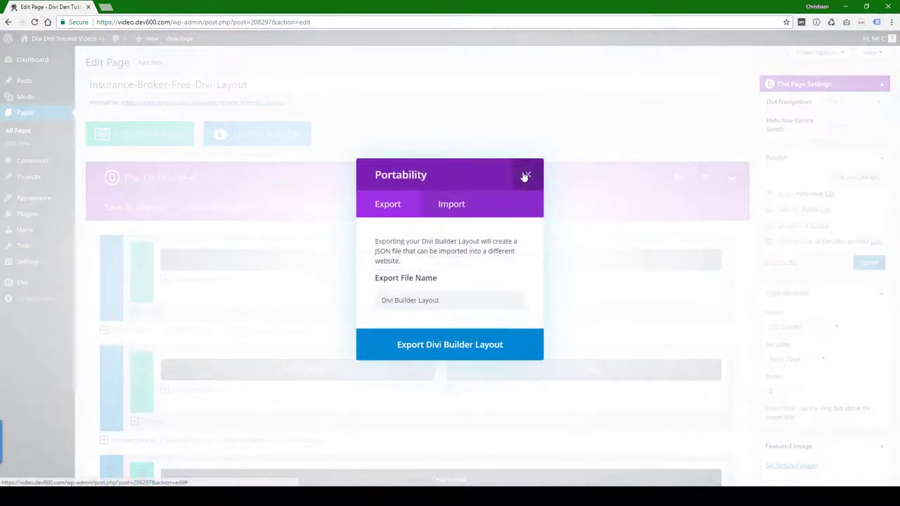
left_click(526, 174)
left_click(216, 208)
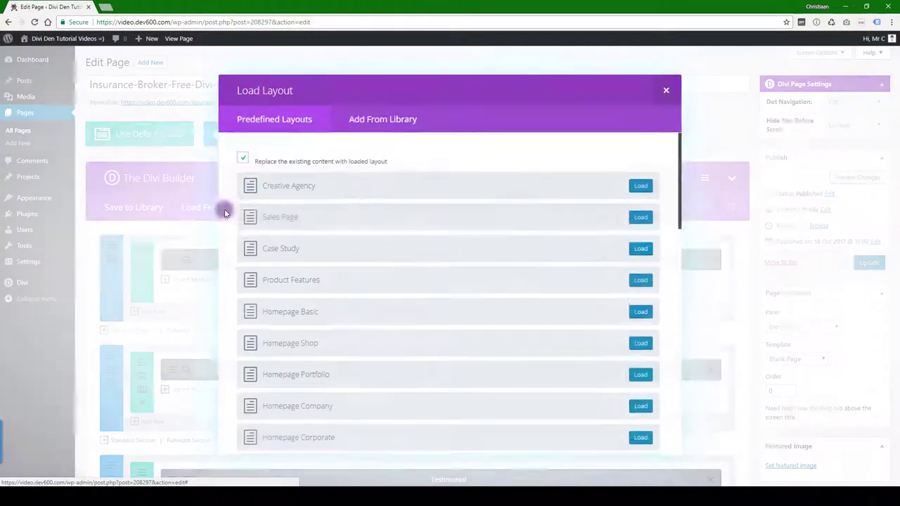
left_click(389, 121)
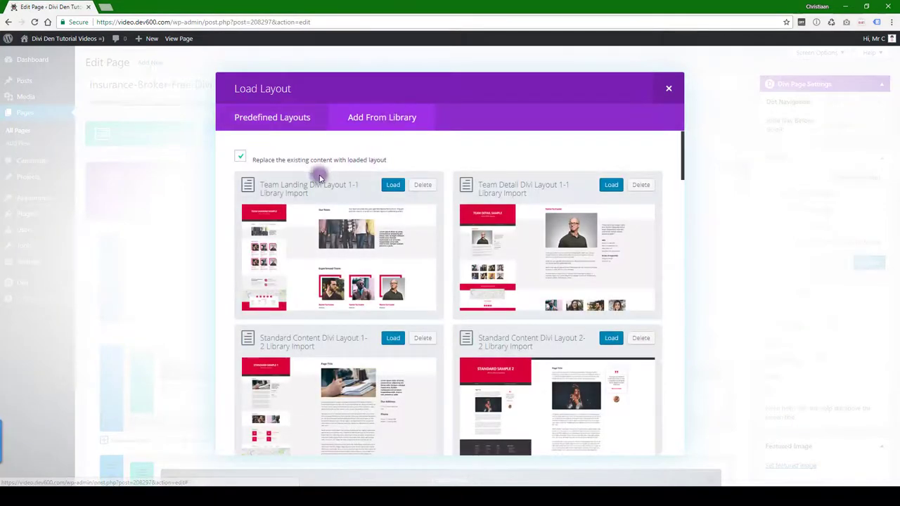
left_click(668, 89)
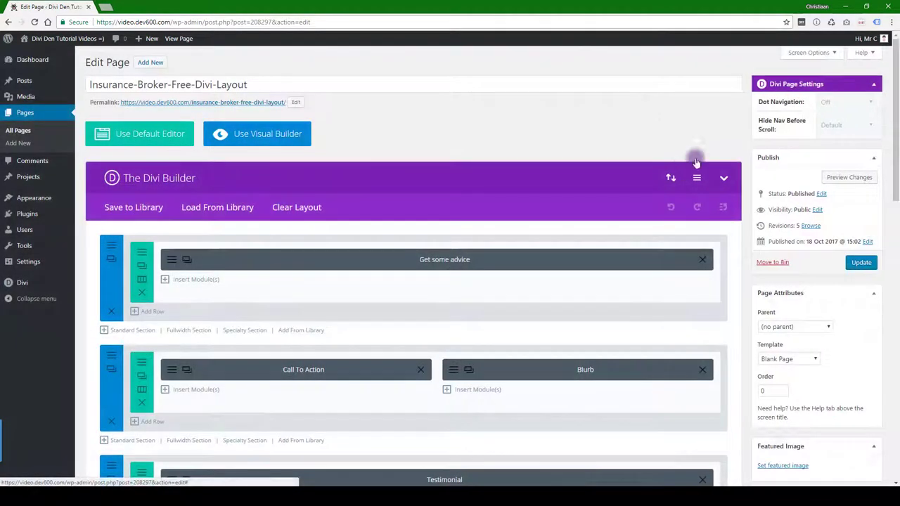